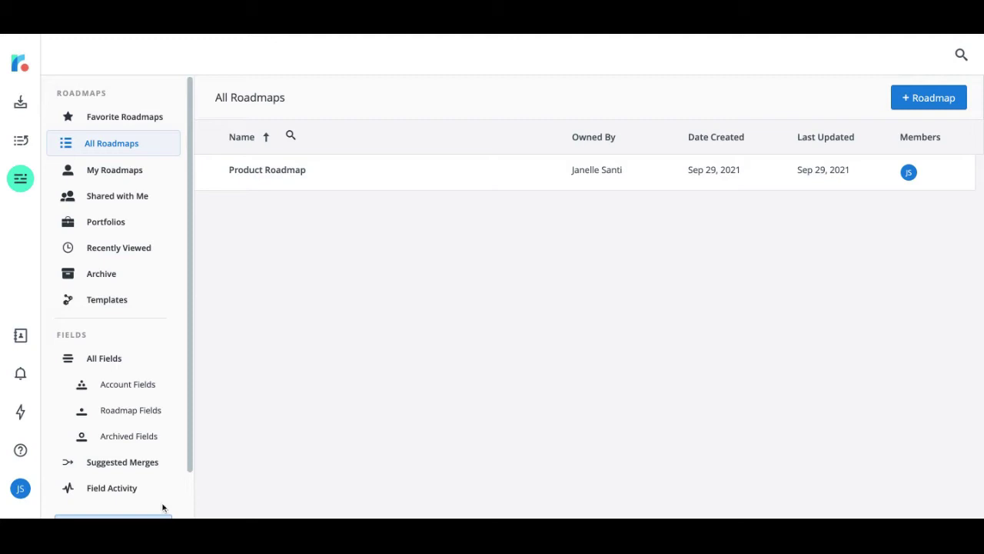
Go to the Integrations section of Account Settings
left_click(21, 491)
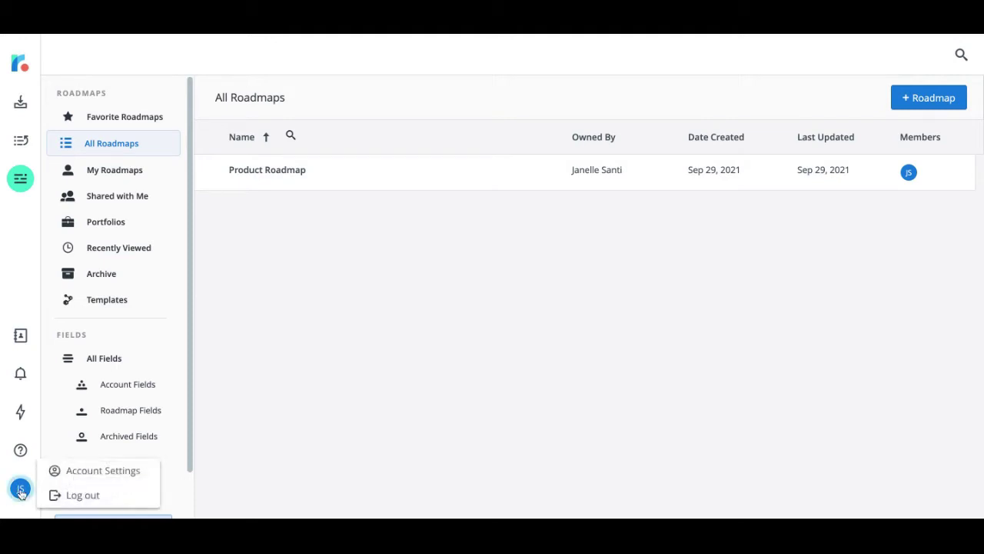
left_click(89, 472)
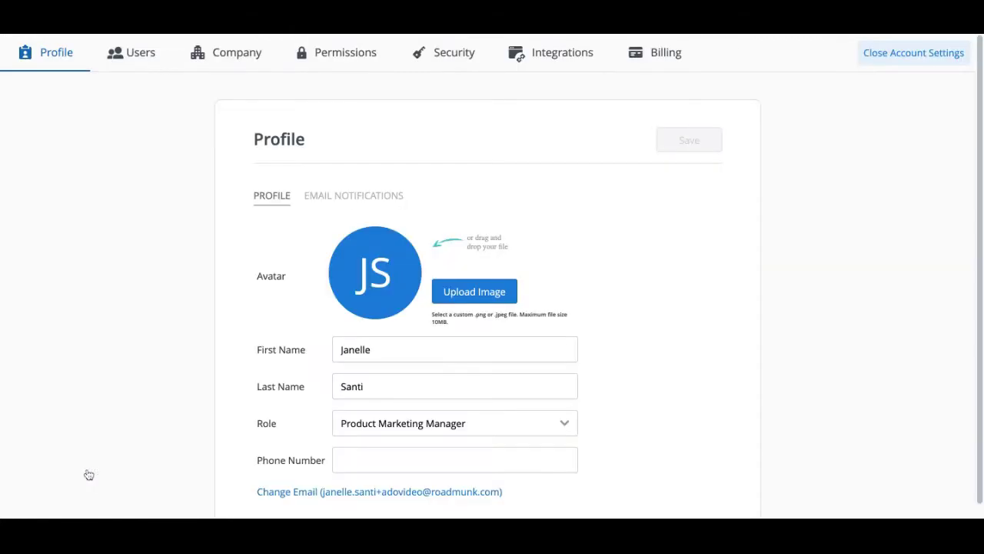
left_click(533, 53)
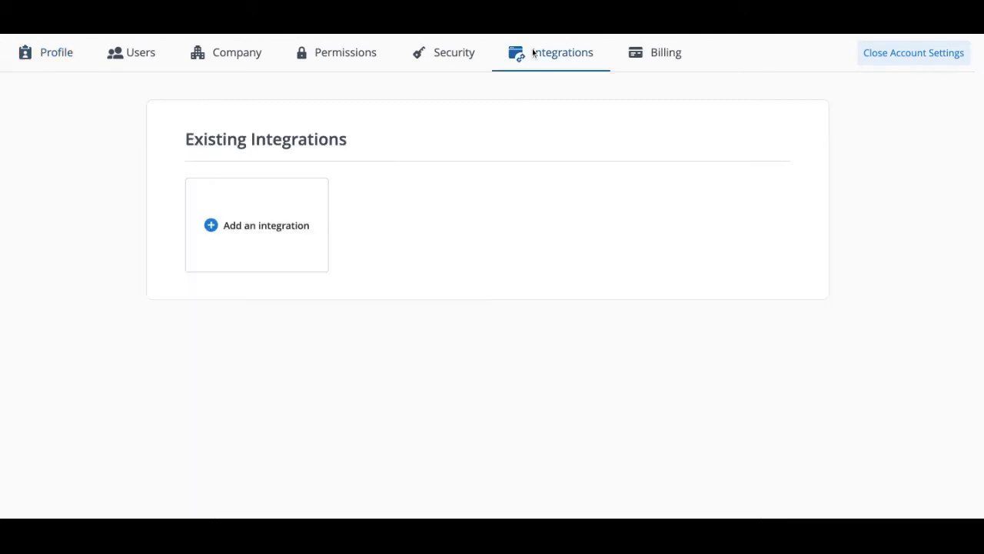
left_click(286, 233)
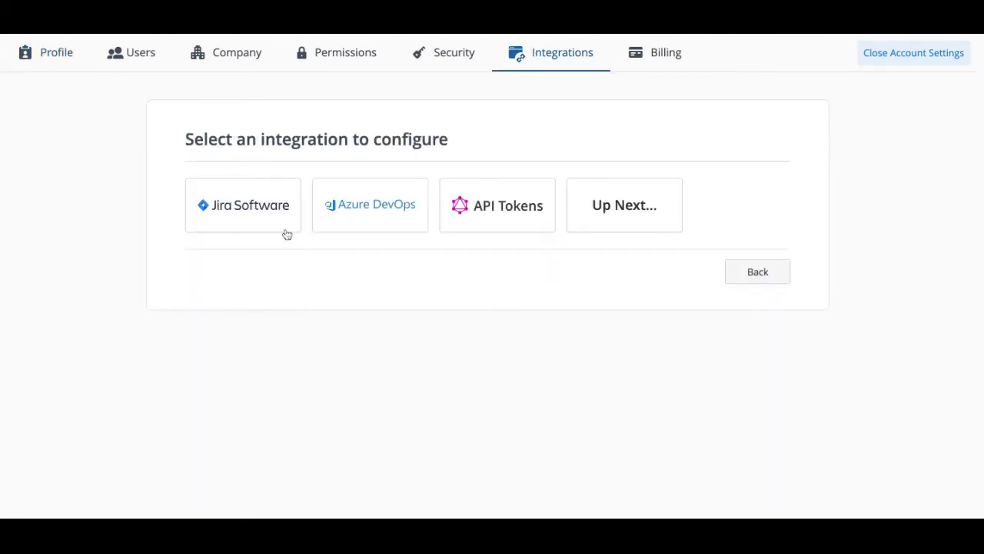
left_click(377, 204)
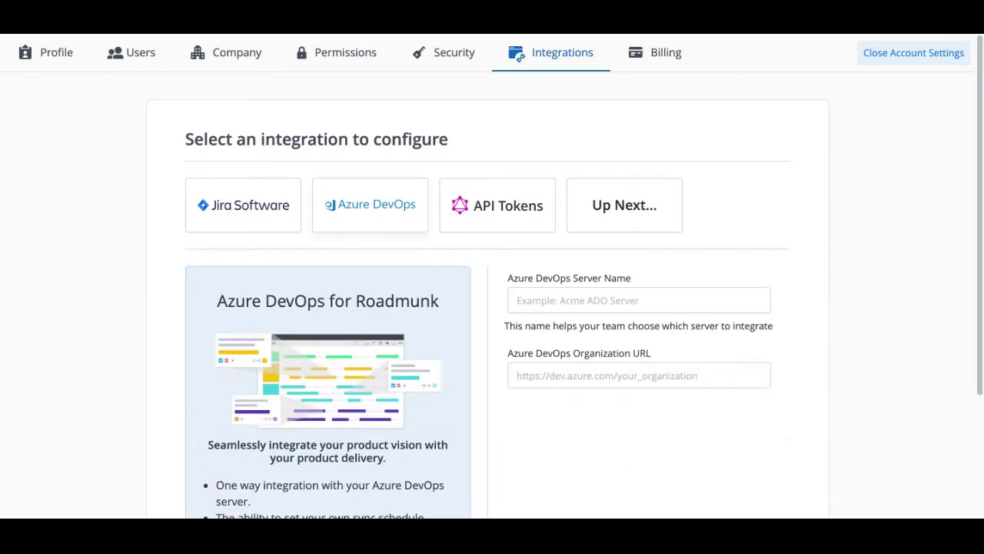
left_click(557, 300)
type("Roadmunk")
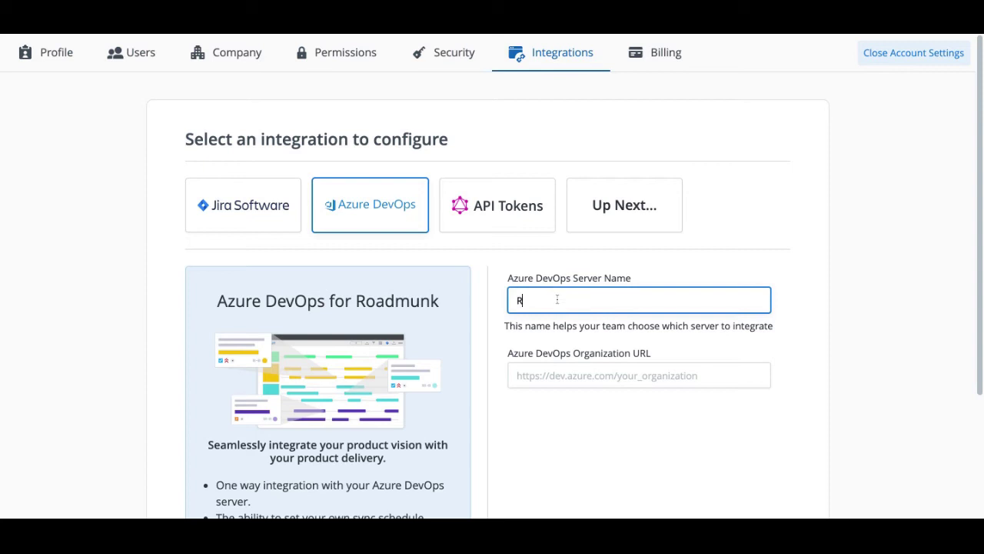
left_click(594, 375)
type("https://dev.azure.com/roadmunkinc")
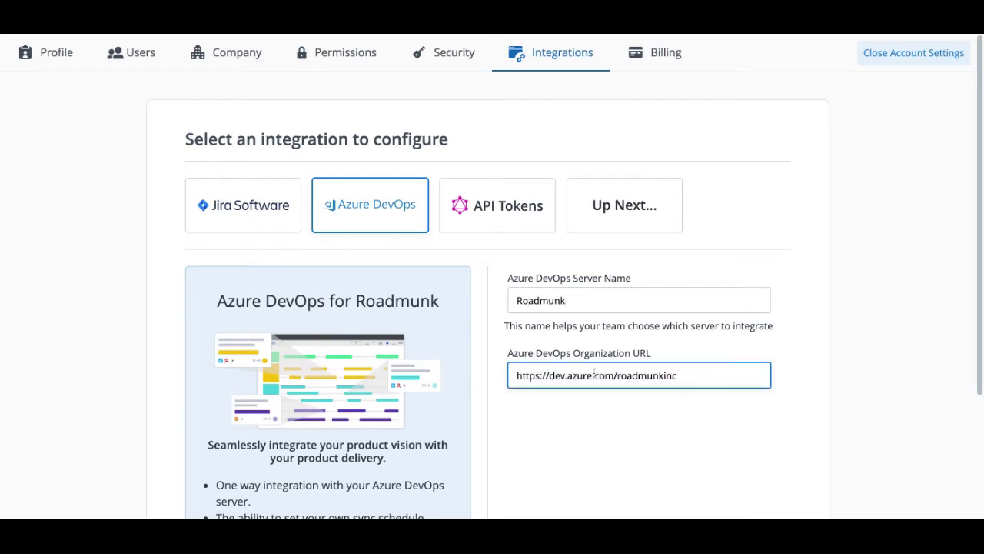
scroll(763, 365, "down", 2)
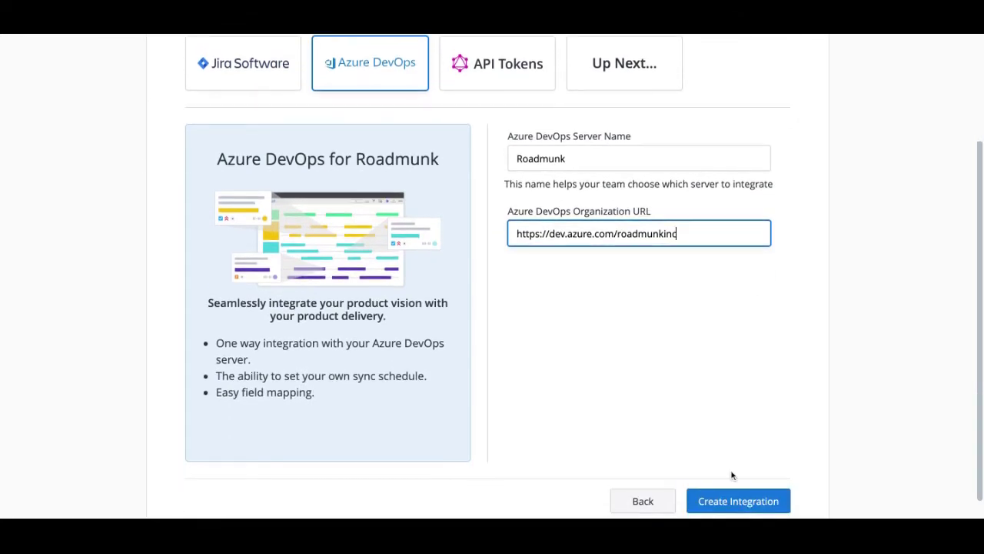
left_click(723, 498)
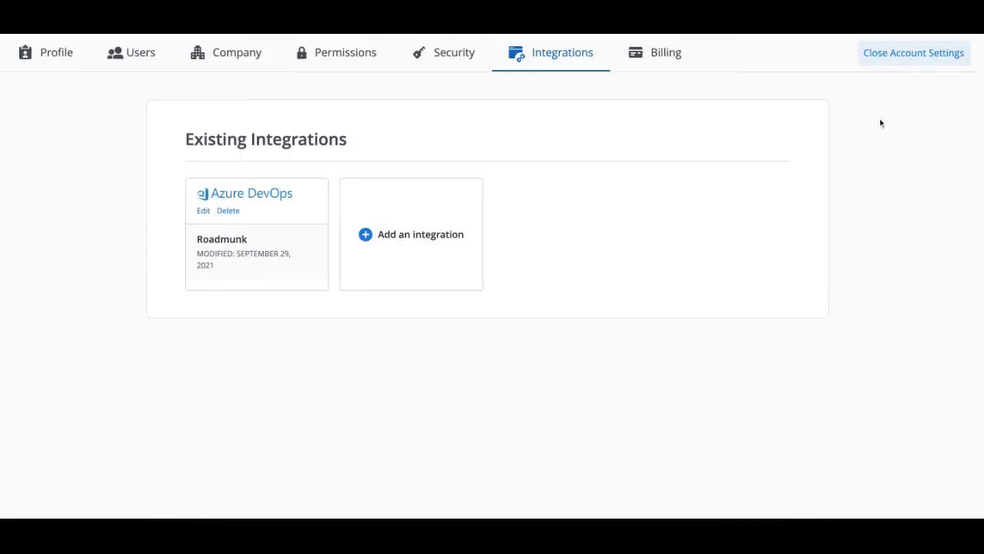
From the roadmaps list, create a roadmap titled ADO and show its integration options
left_click(877, 55)
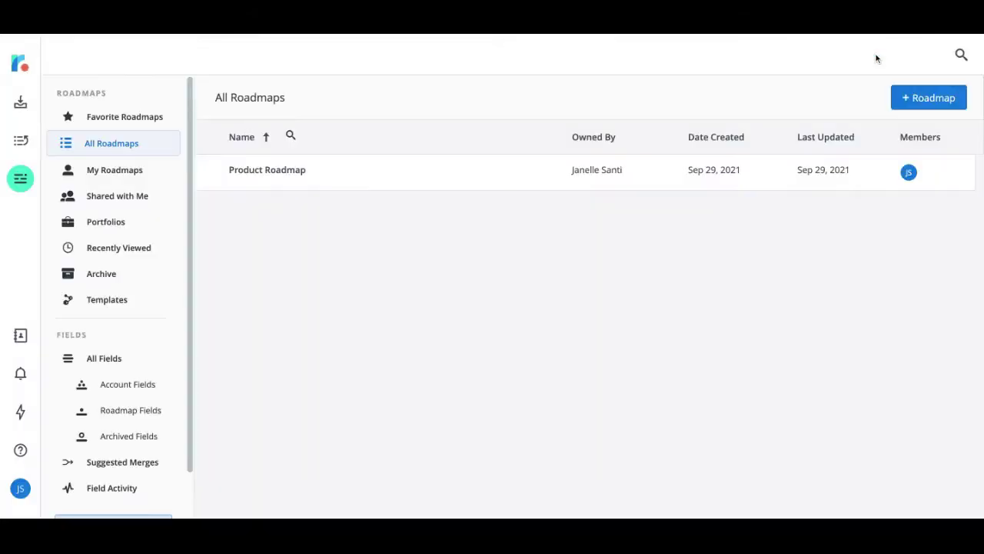
left_click(921, 99)
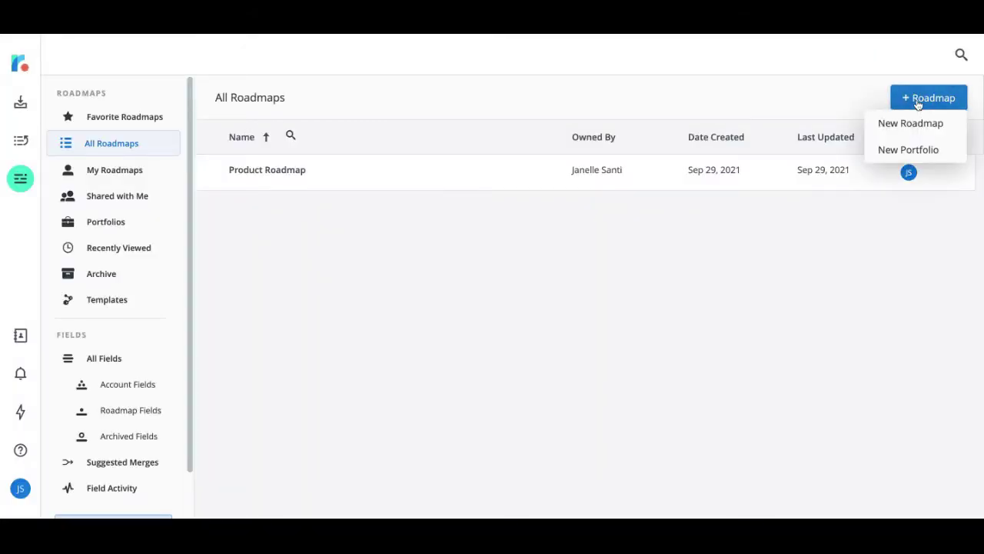
left_click(916, 126)
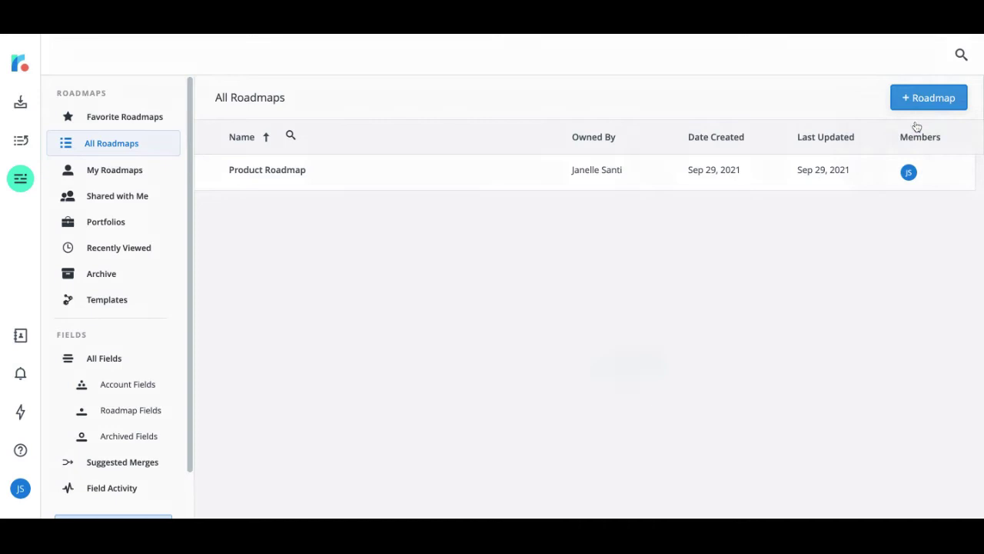
type("ADO")
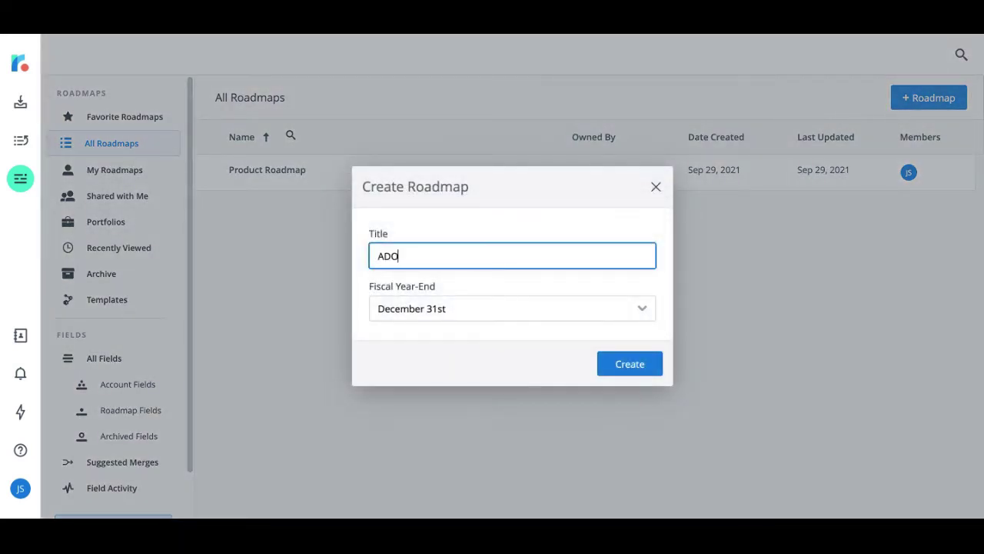
left_click(630, 366)
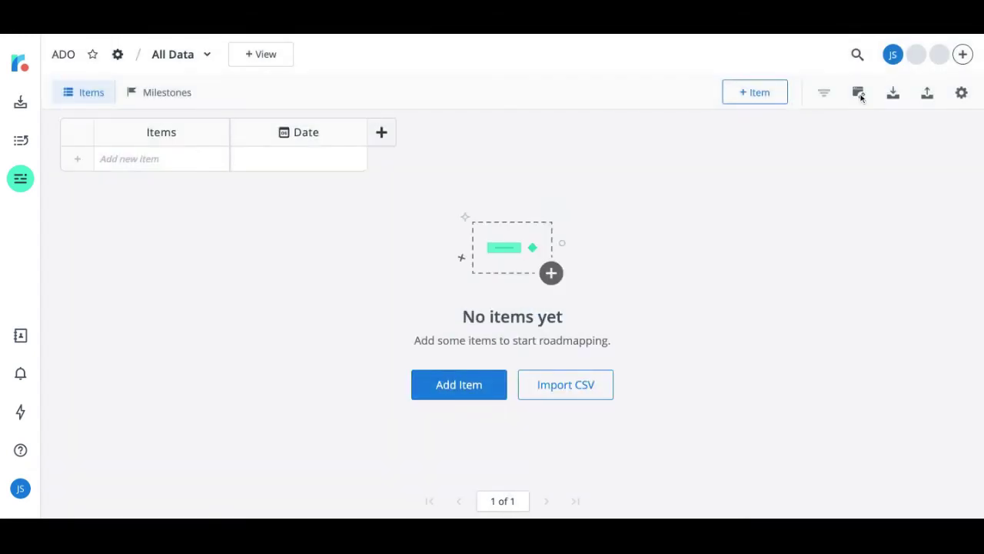
left_click(860, 93)
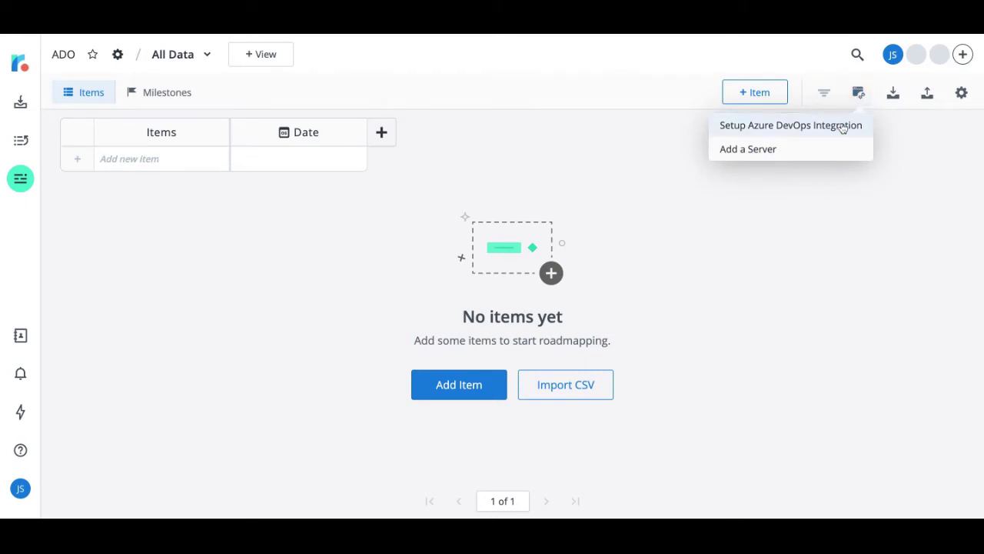
Launch the Azure DevOps integration setup and get past the Welcome step
left_click(843, 127)
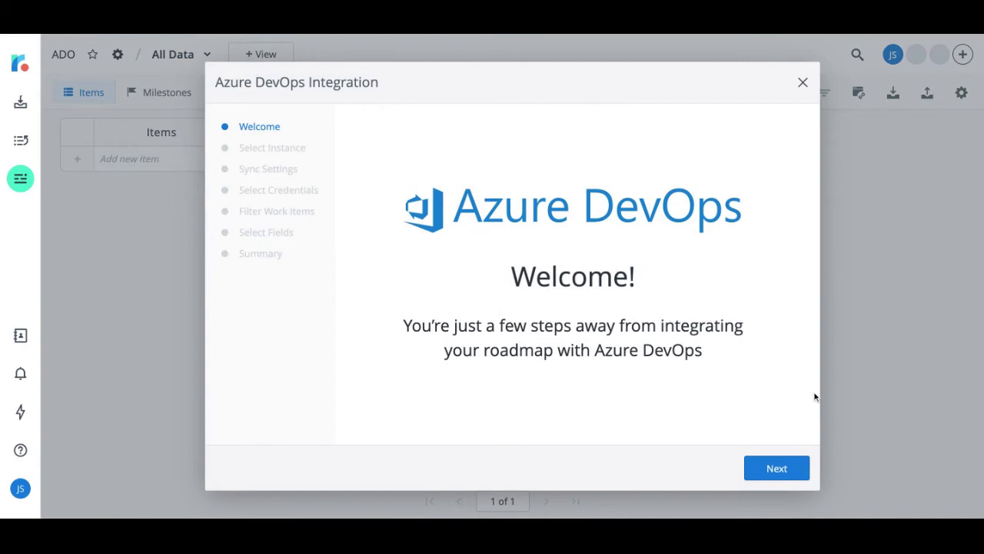
left_click(777, 475)
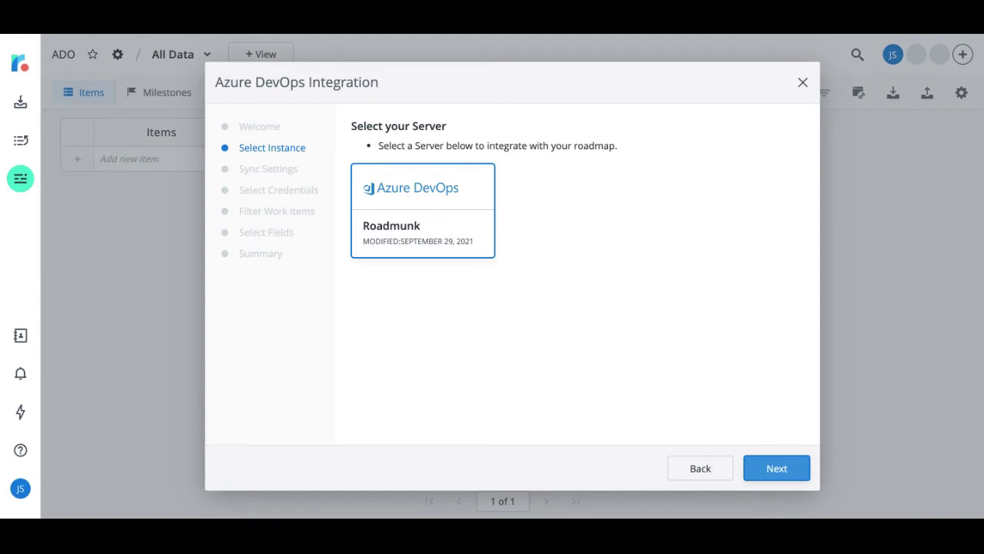
Choose Two-Way Azure DevOps Synchronization on a 6 Hours schedule, then continue
key("Return")
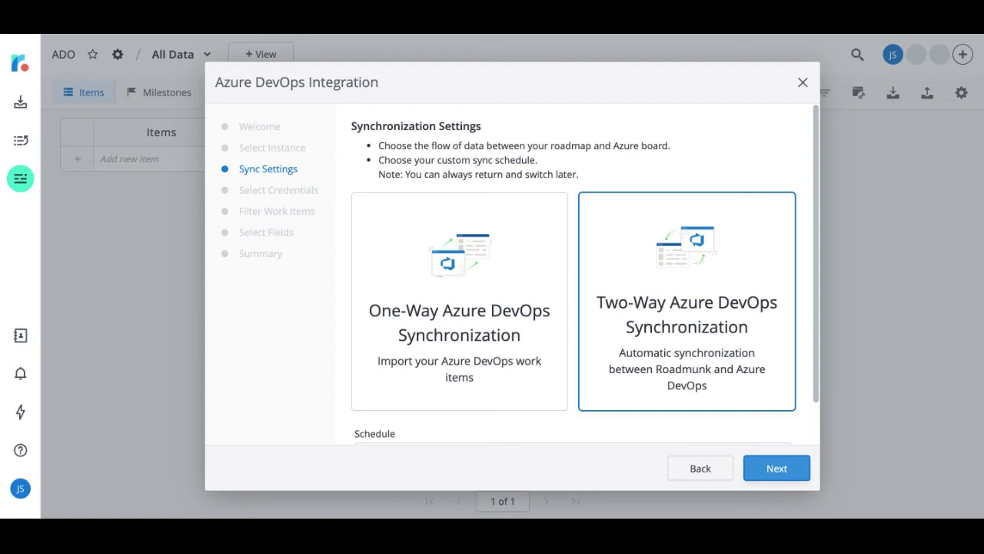
left_click(476, 375)
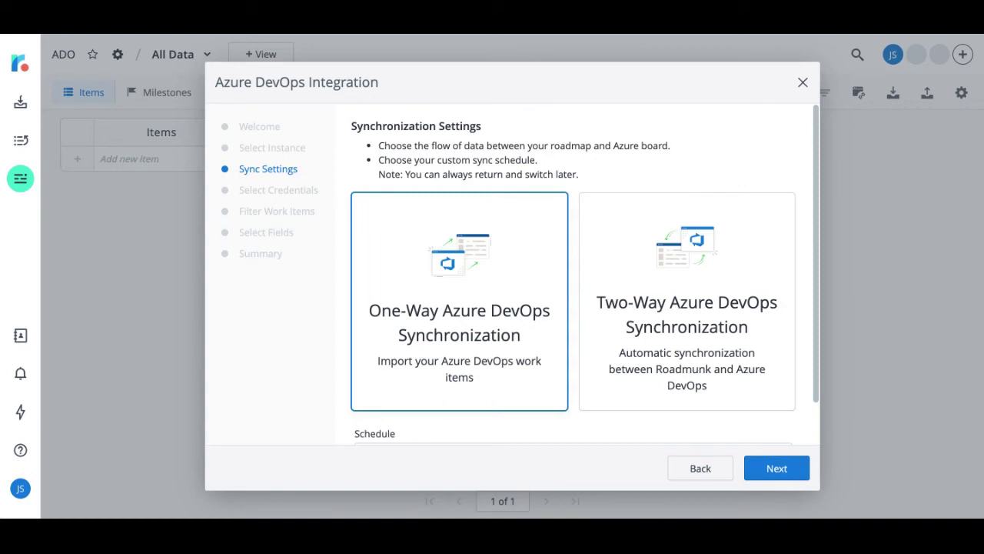
left_click(637, 351)
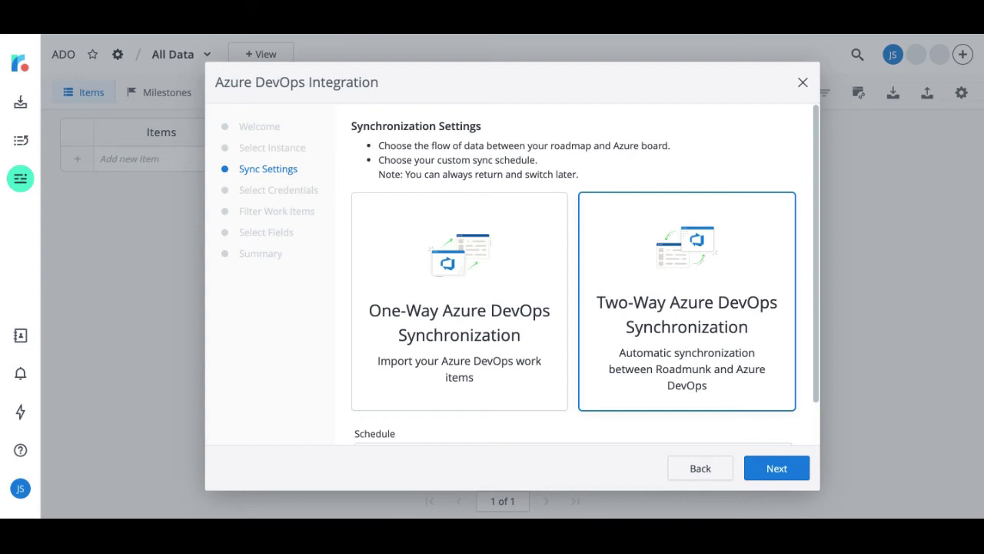
scroll(550, 325, "down", 1)
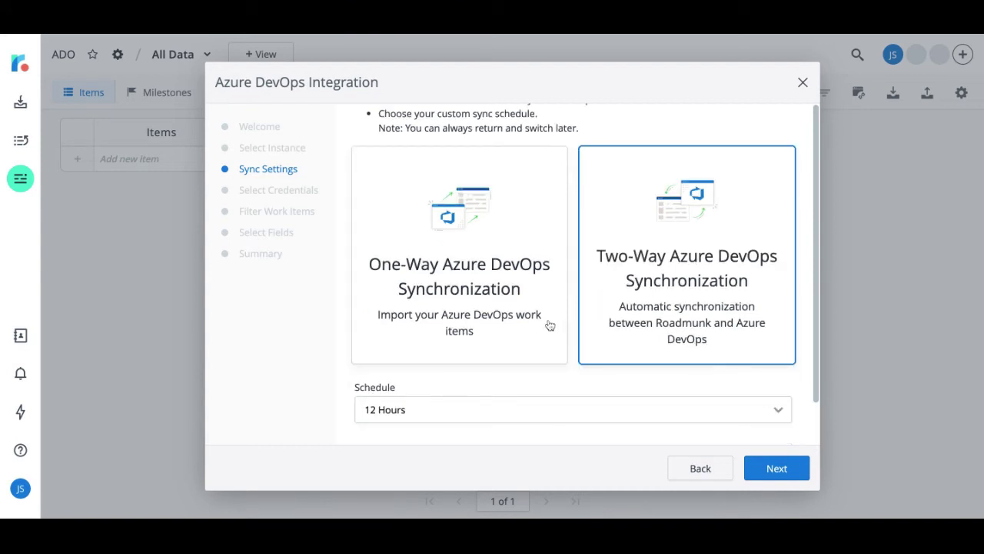
left_click(471, 410)
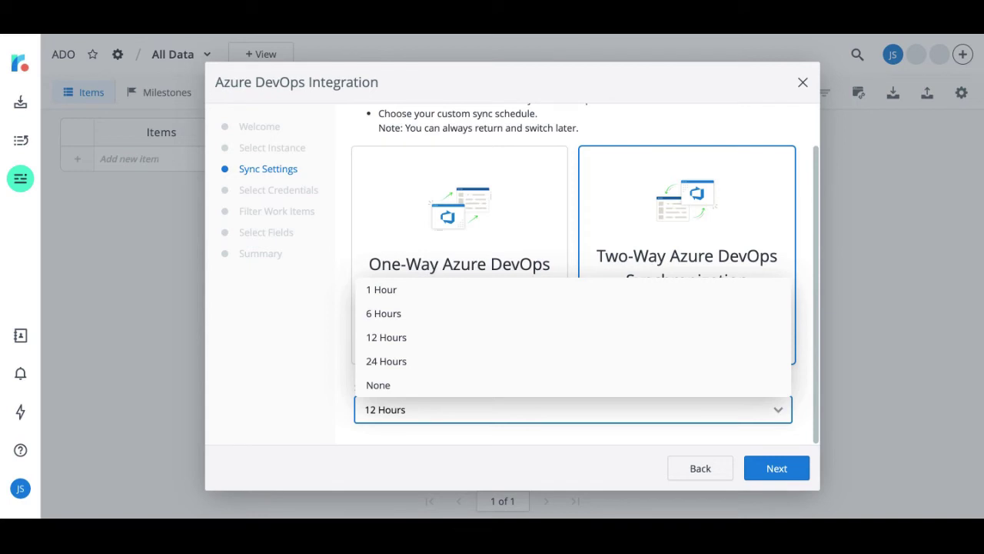
left_click(384, 314)
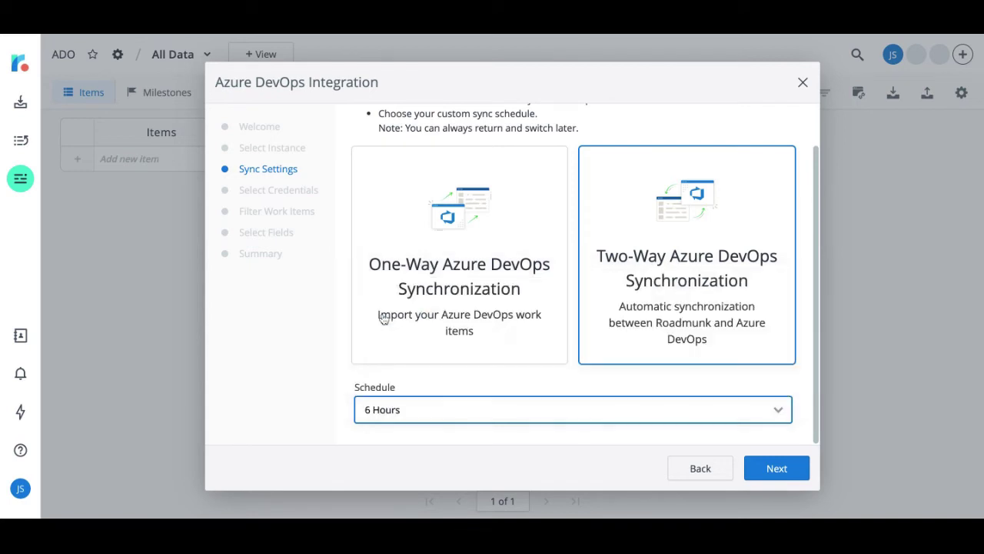
left_click(775, 469)
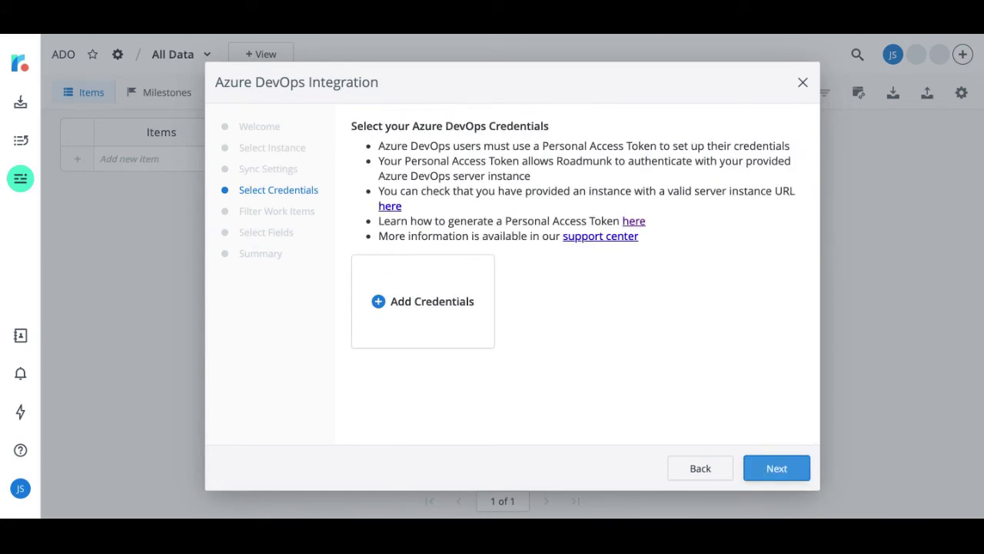
Add credentials labelled with the user's name and the pasted access token, select them, and continue
left_click(424, 298)
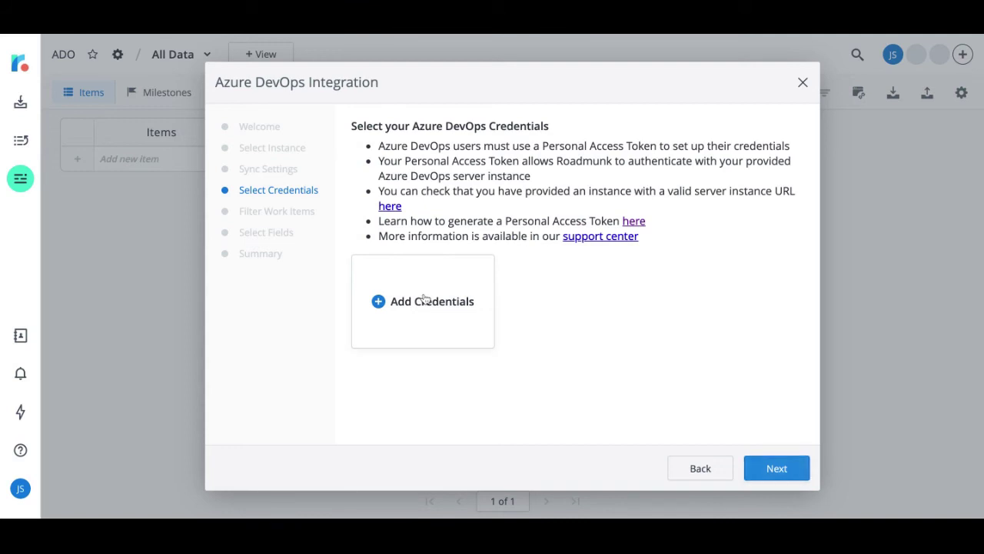
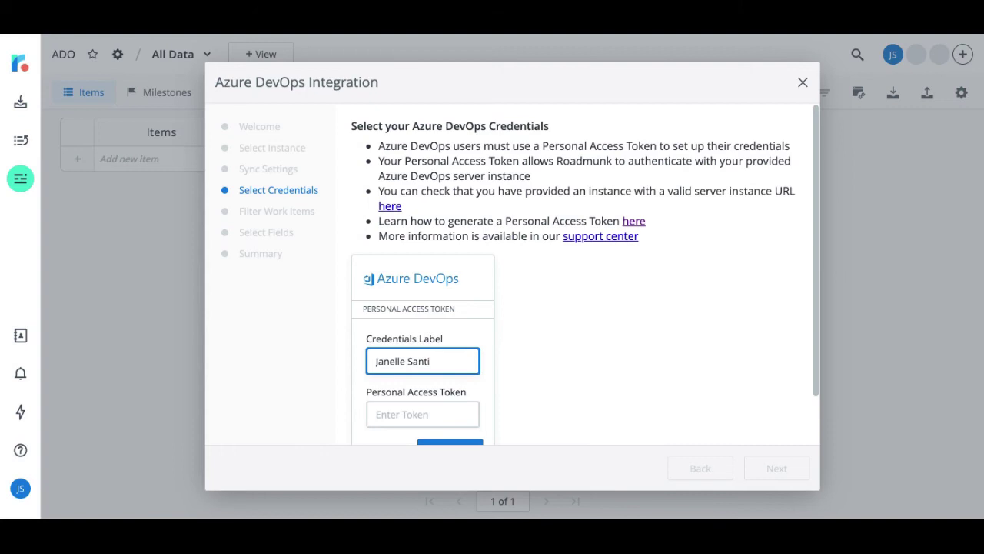
key("Tab")
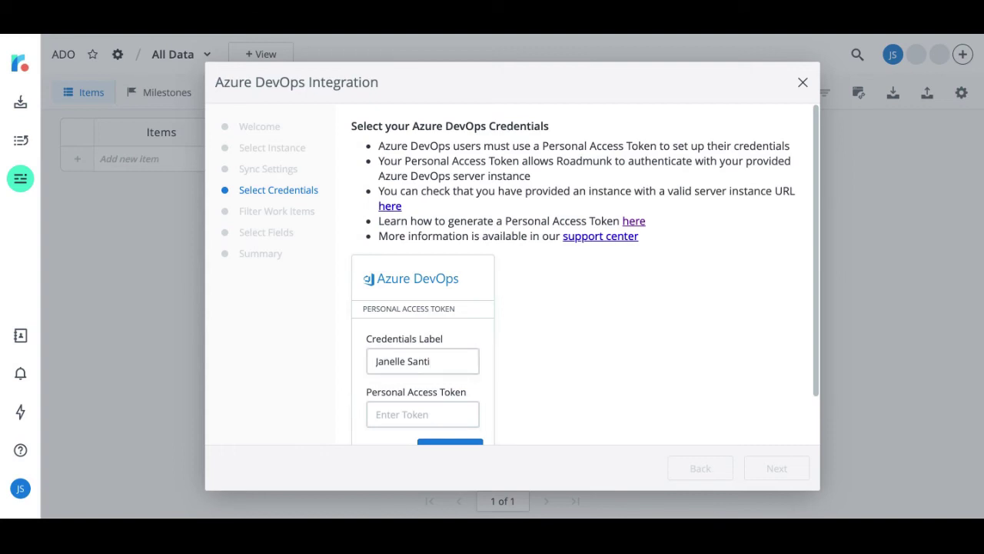
left_click(399, 413)
key("ctrl+v")
scroll(543, 397, "down", 1)
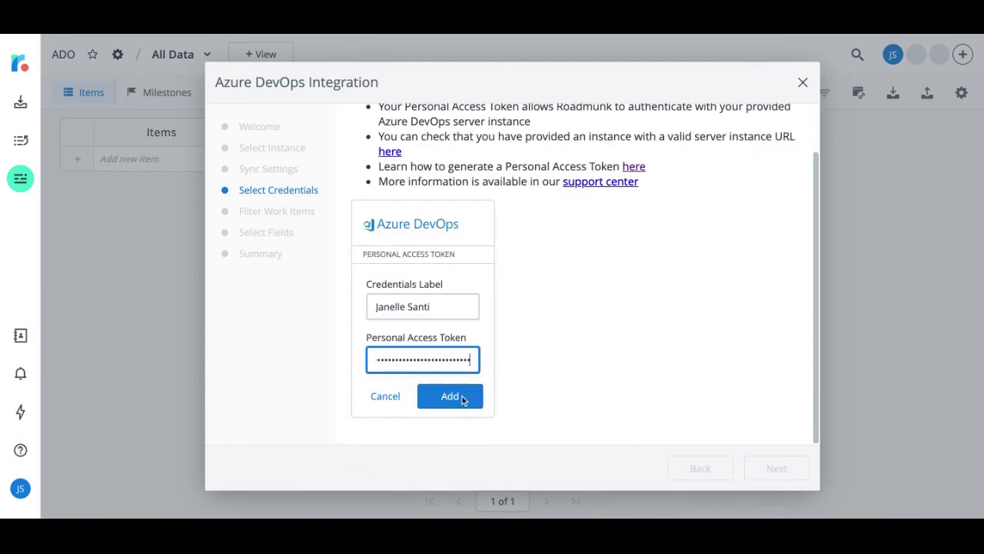
left_click(462, 396)
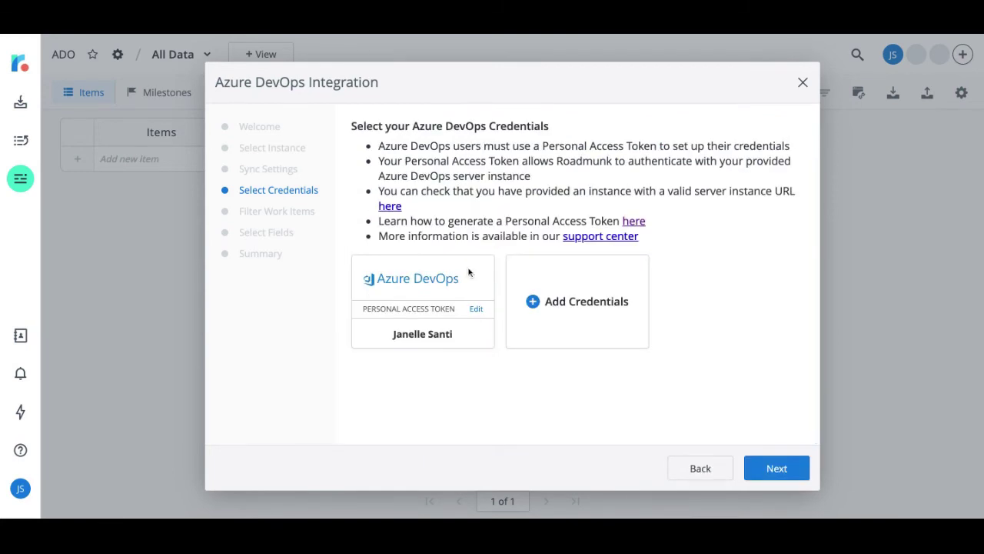
left_click(469, 273)
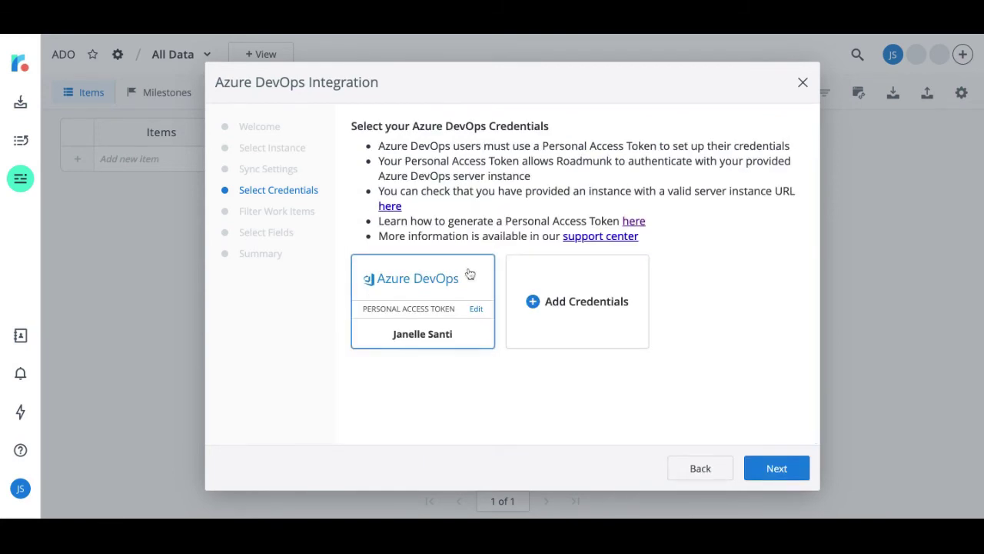
left_click(767, 471)
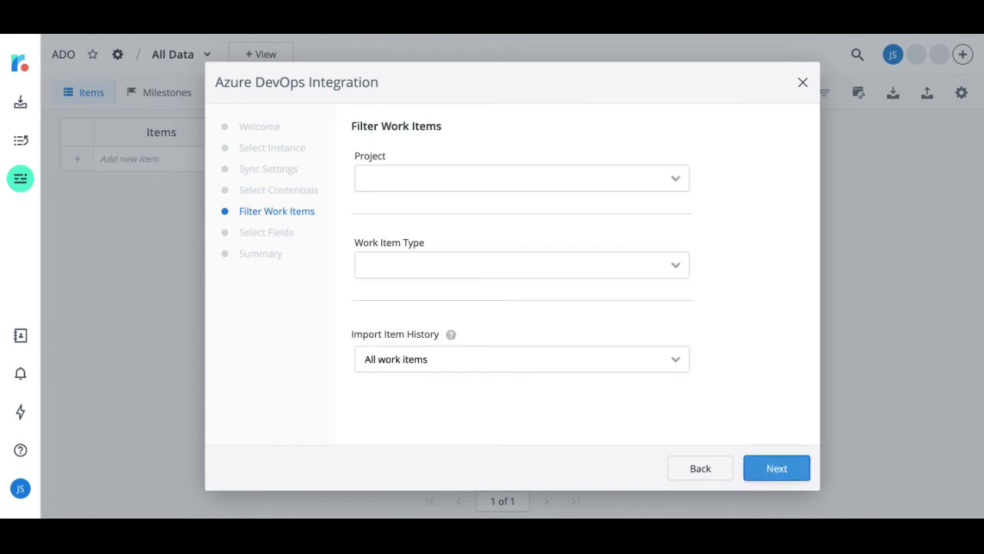
Filter to Bug, Epic, Feature and Task items in Sales and CX Demo, importing all work items
left_click(676, 179)
left_click(437, 266)
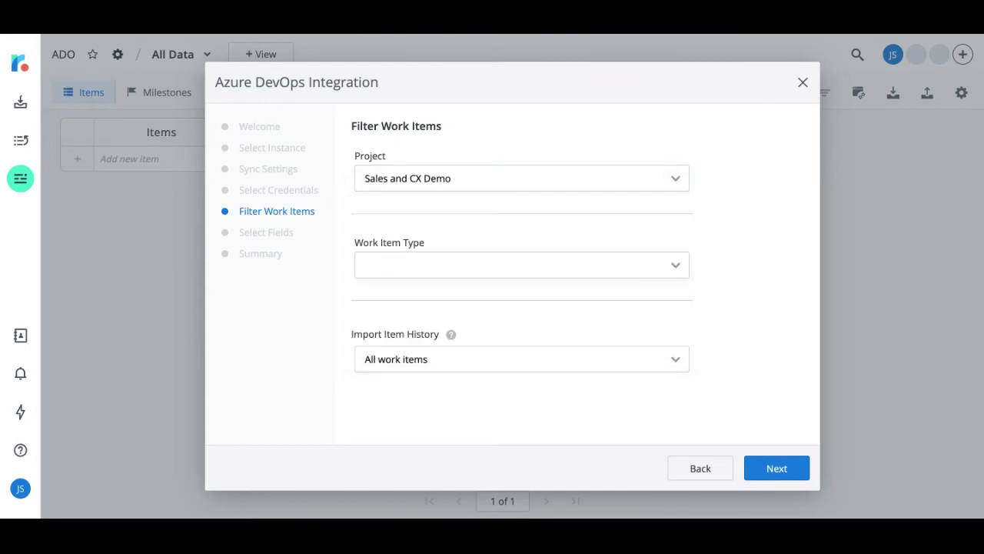
left_click(377, 265)
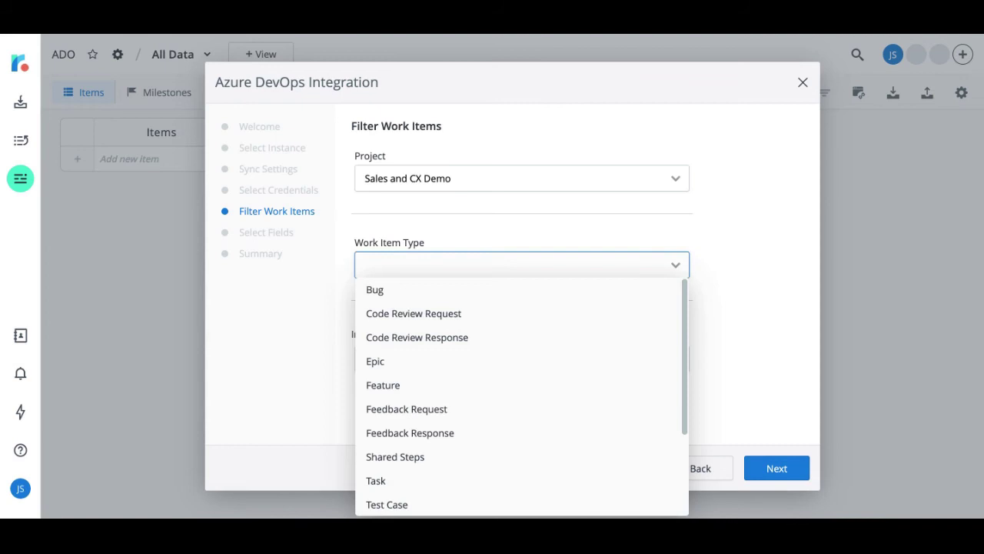
left_click(376, 290)
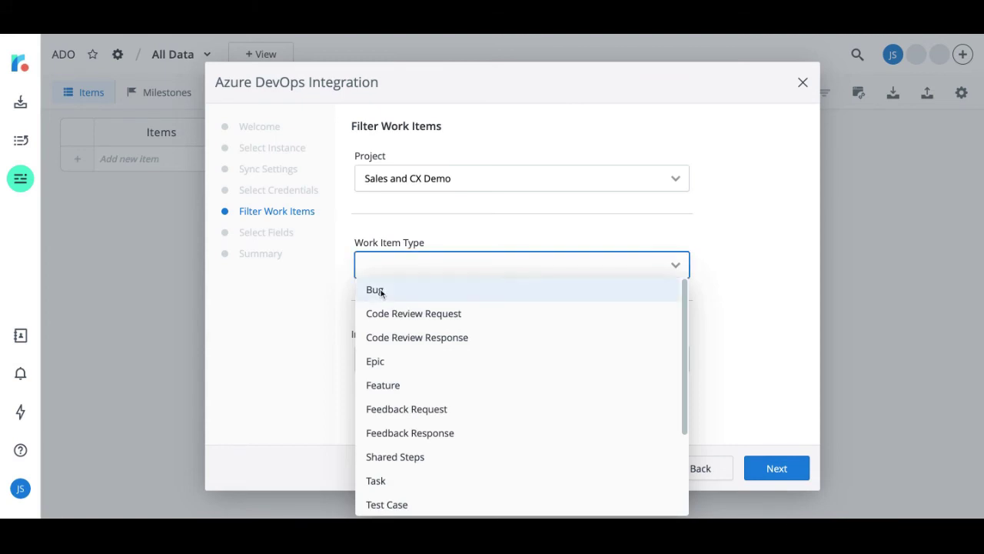
left_click(377, 363)
left_click(382, 386)
left_click(381, 480)
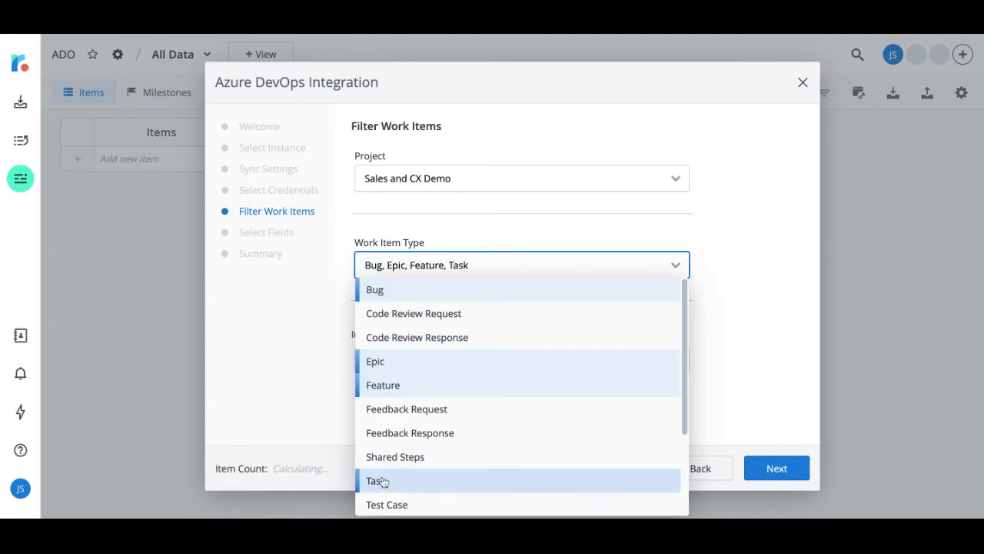
left_click(731, 298)
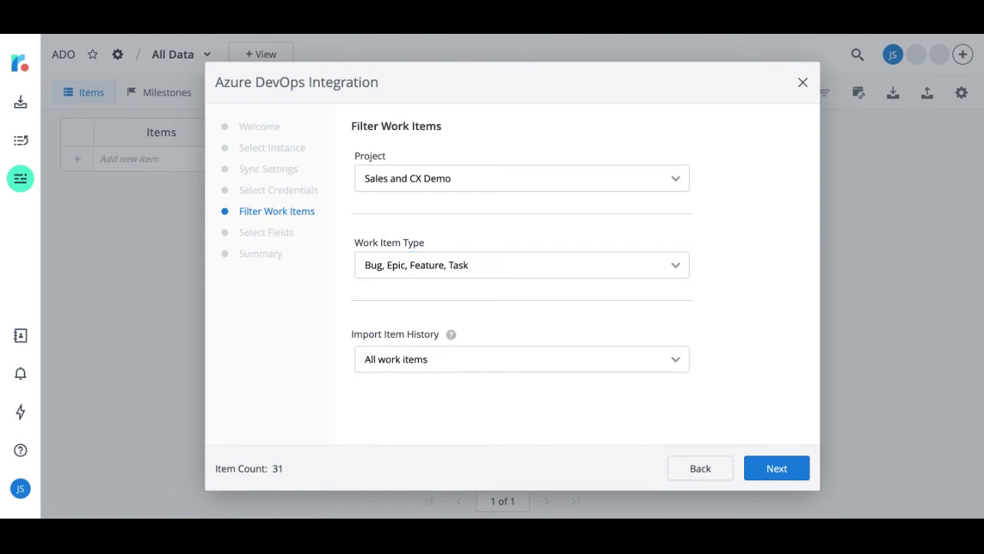
left_click(530, 359)
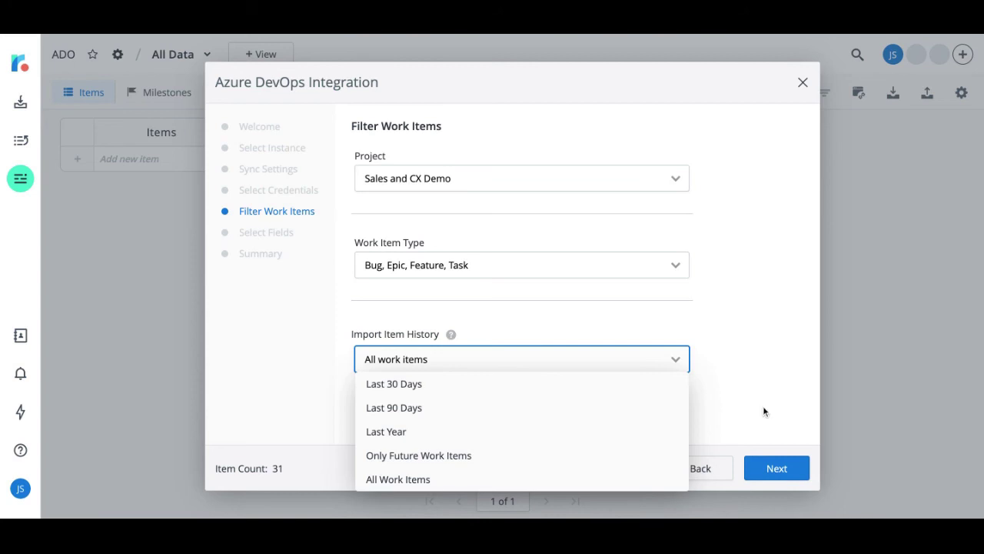
left_click(769, 471)
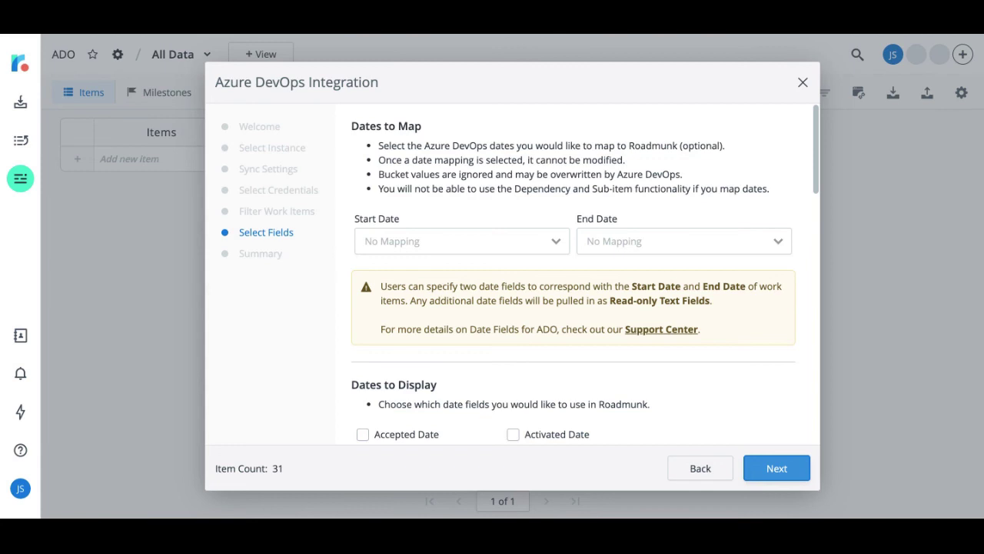
Map Start Date to Activated Date and End Date to Due Date
left_click(557, 244)
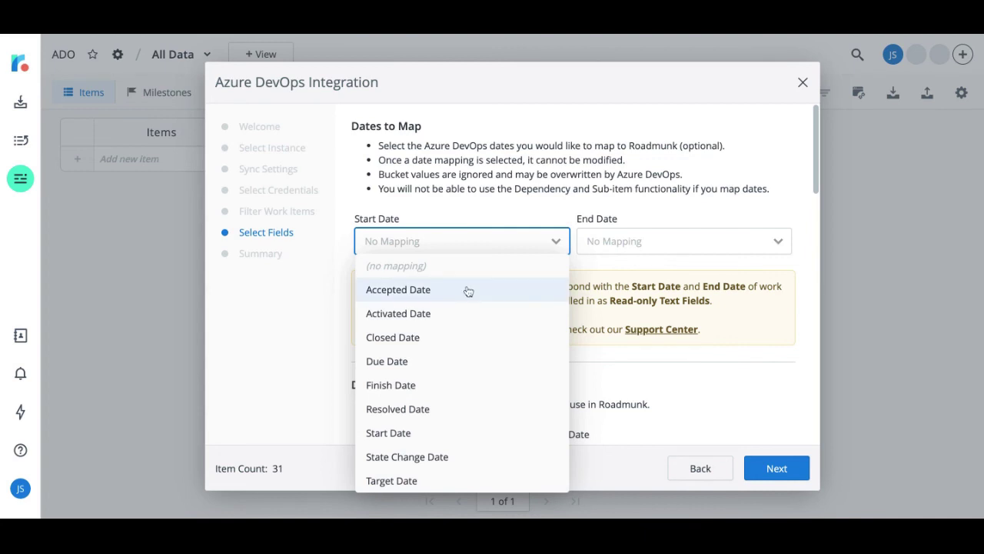
left_click(440, 315)
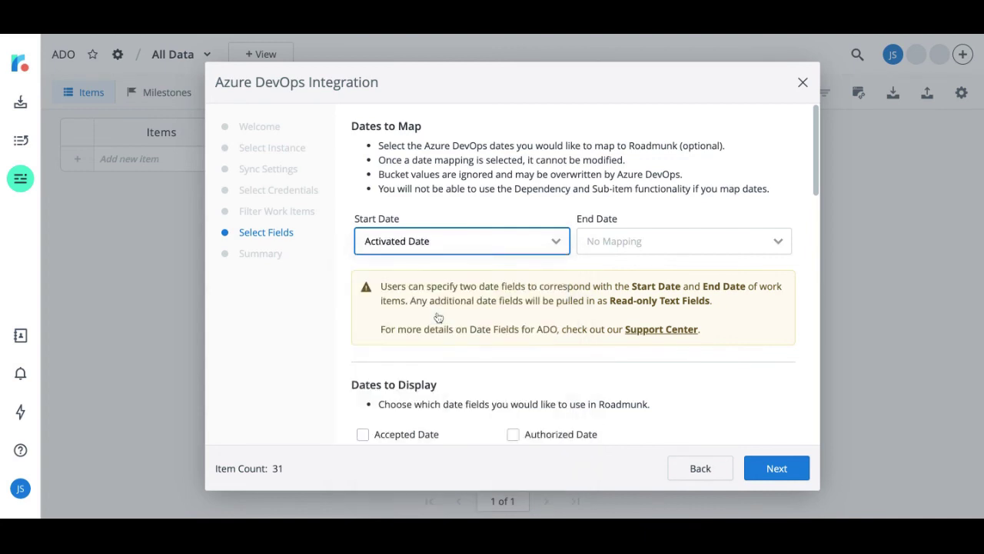
left_click(640, 242)
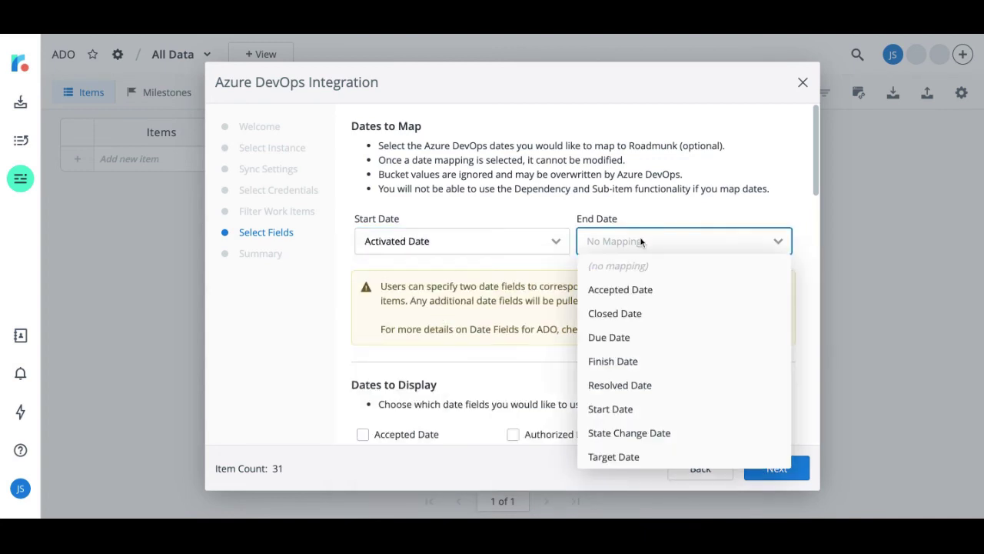
left_click(621, 341)
scroll(620, 341, "down", 3)
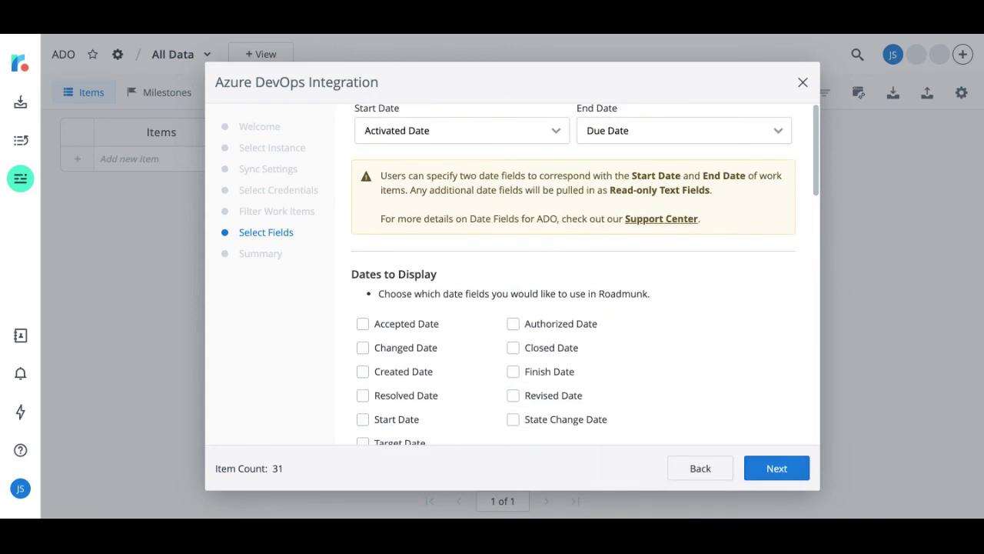
Display Closed Date, sync Area Path, Priority and State, and continue to the Summary
scroll(574, 274, "down", 3)
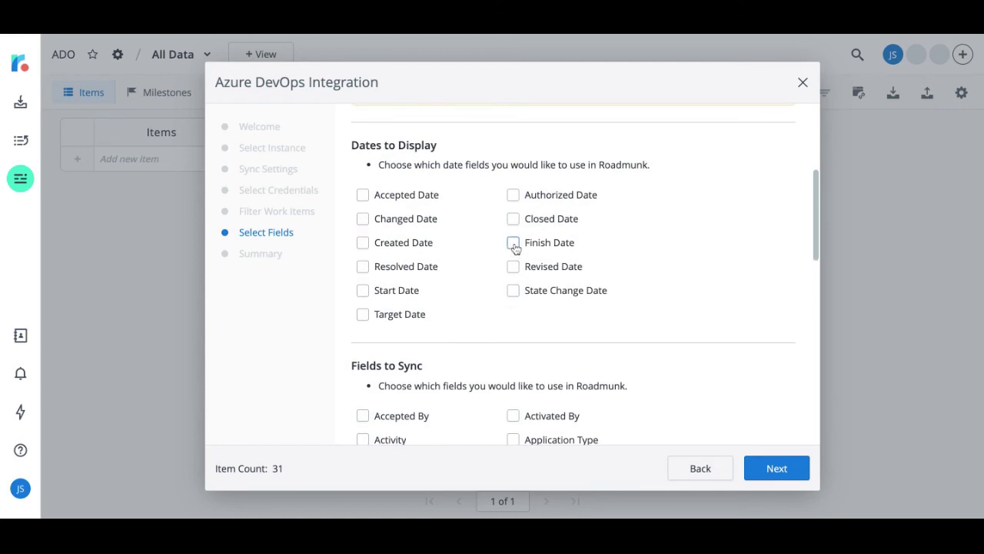
left_click(512, 219)
scroll(648, 301, "down", 2)
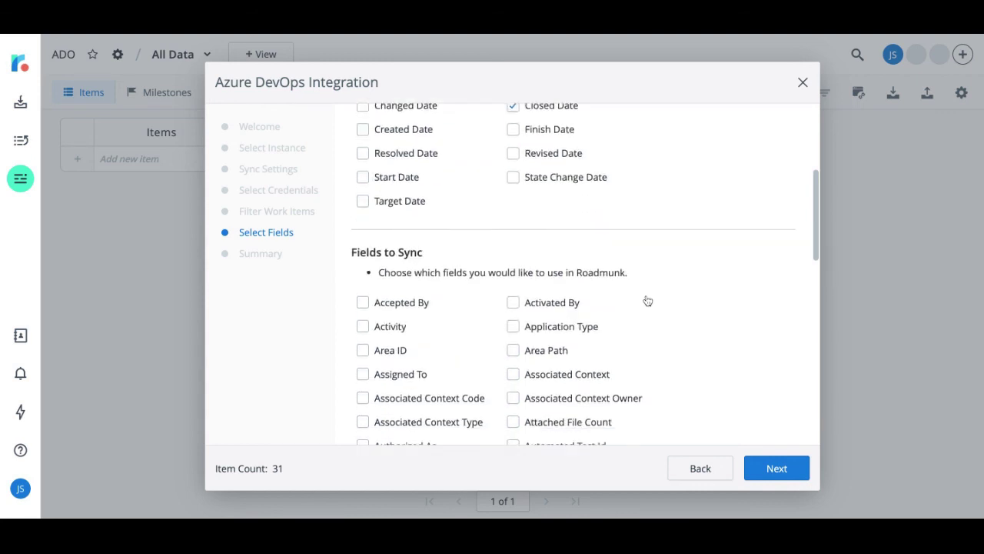
scroll(647, 300, "down", 3)
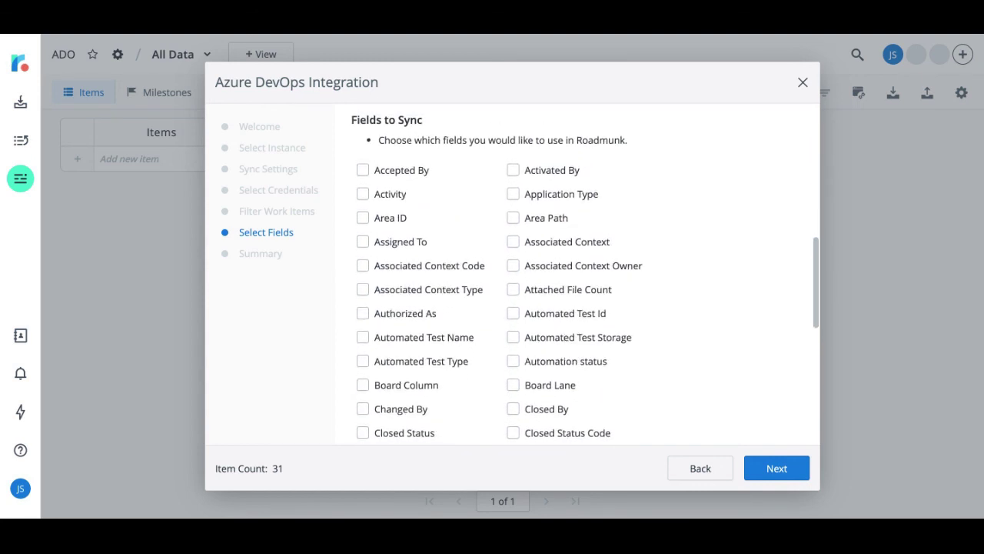
left_click(513, 219)
scroll(514, 222, "down", 6)
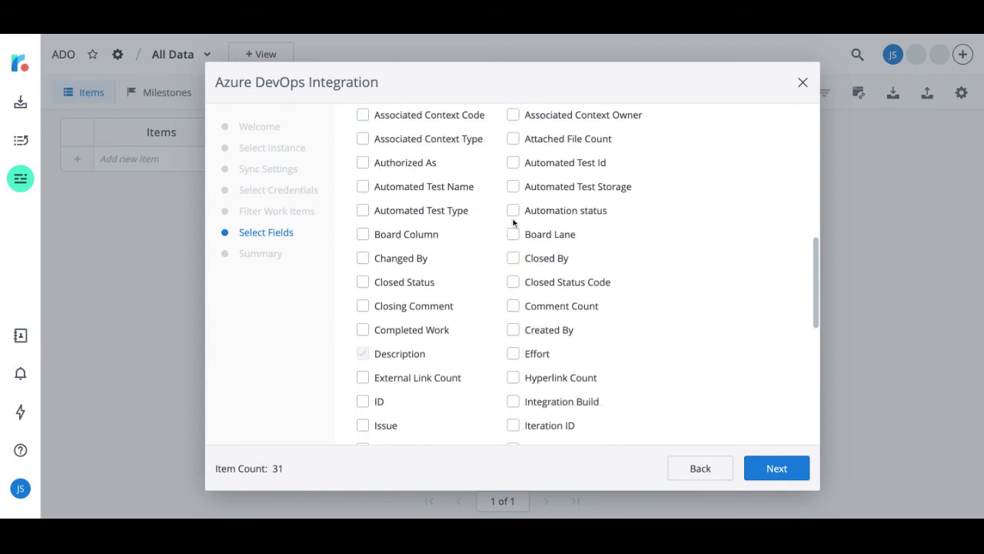
scroll(513, 217, "down", 1)
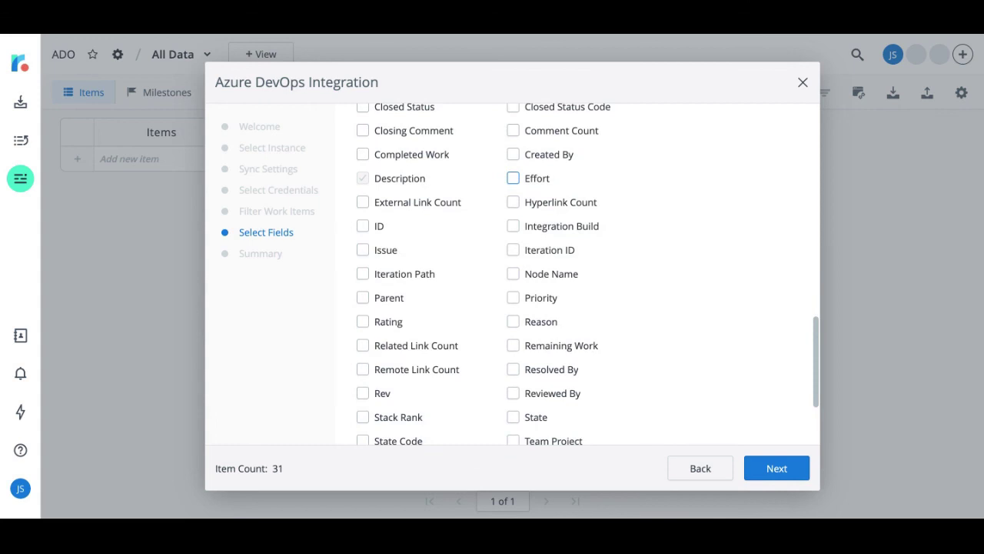
left_click(515, 299)
scroll(514, 299, "down", 1)
left_click(516, 363)
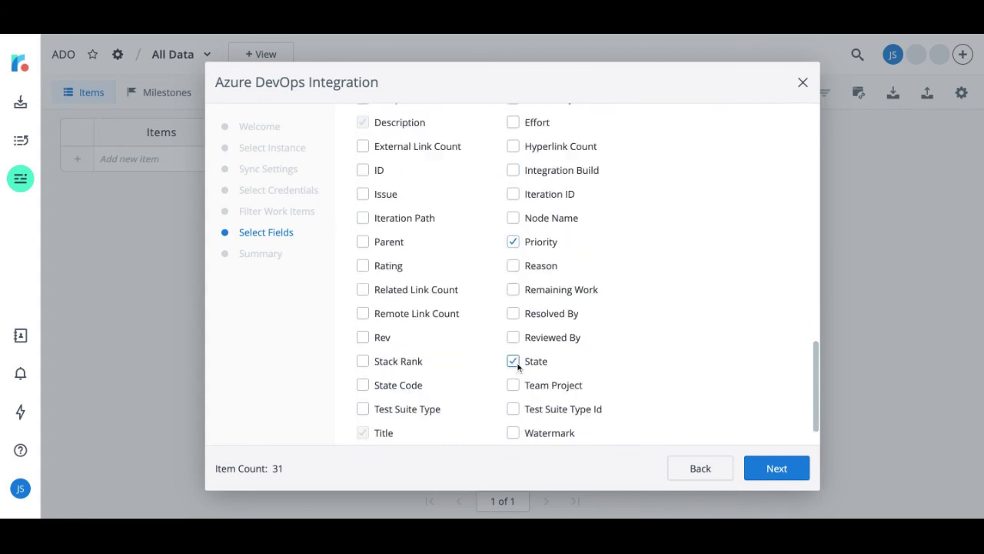
scroll(683, 358, "down", 1)
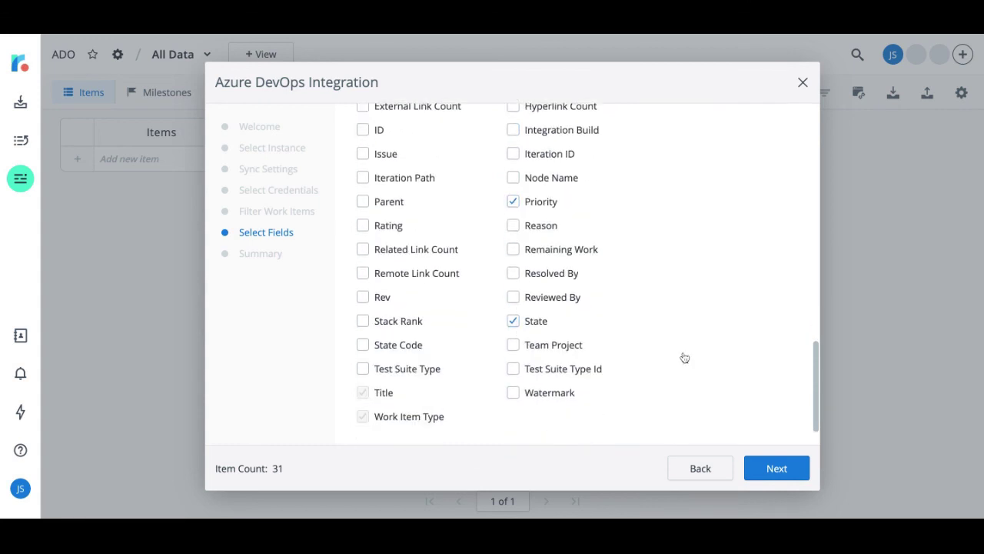
left_click(771, 469)
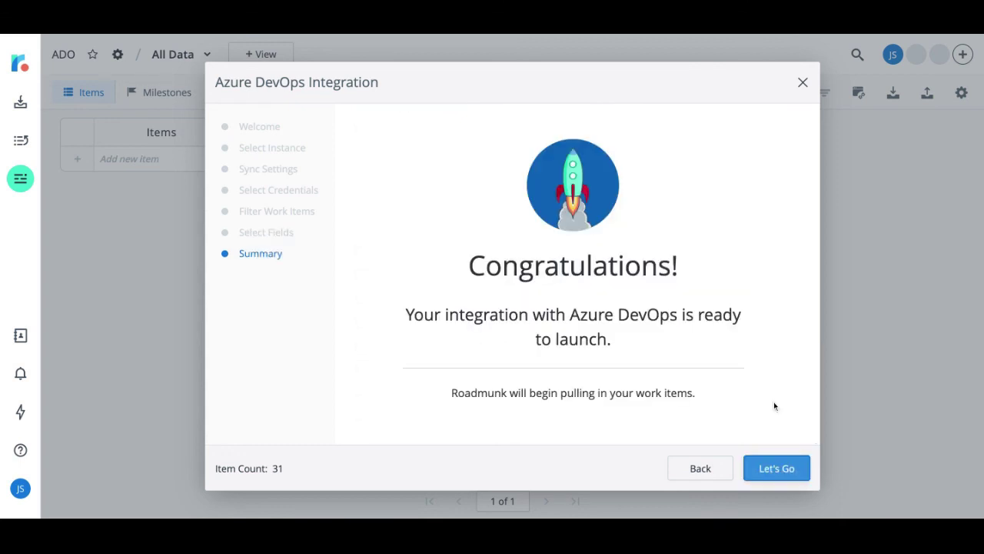
Start the integration with Let's Go on the Congratulations summary page
left_click(777, 468)
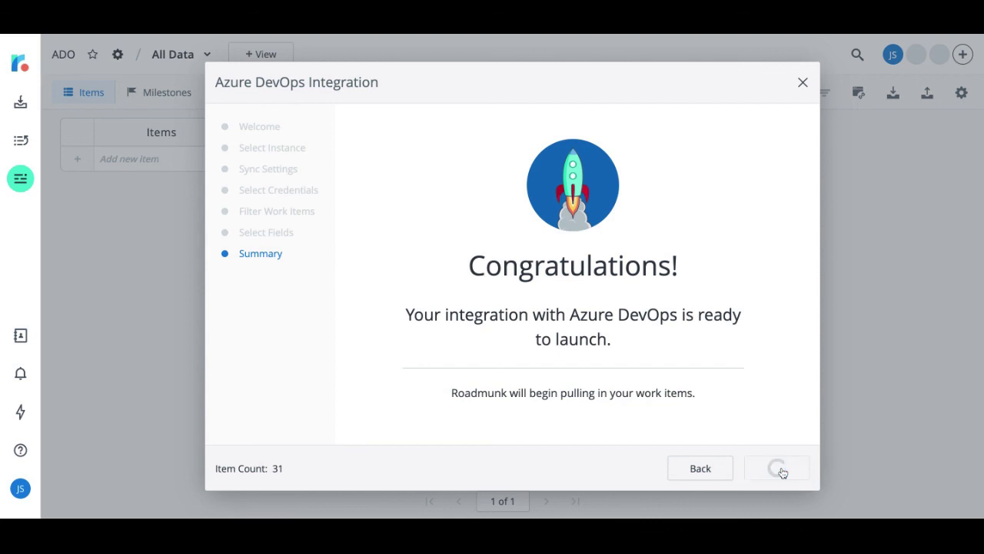